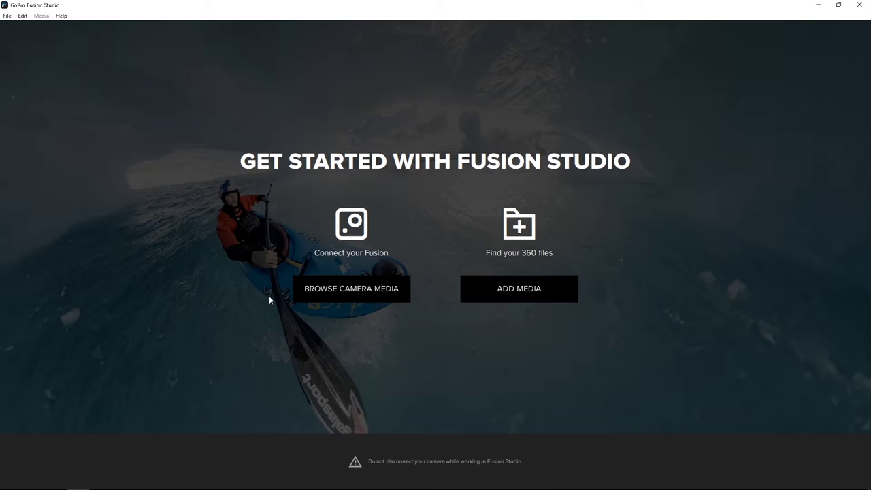
Browse the camera media and dismiss the update notice to load clips VIDEO 0002–0016.
left_click(315, 296)
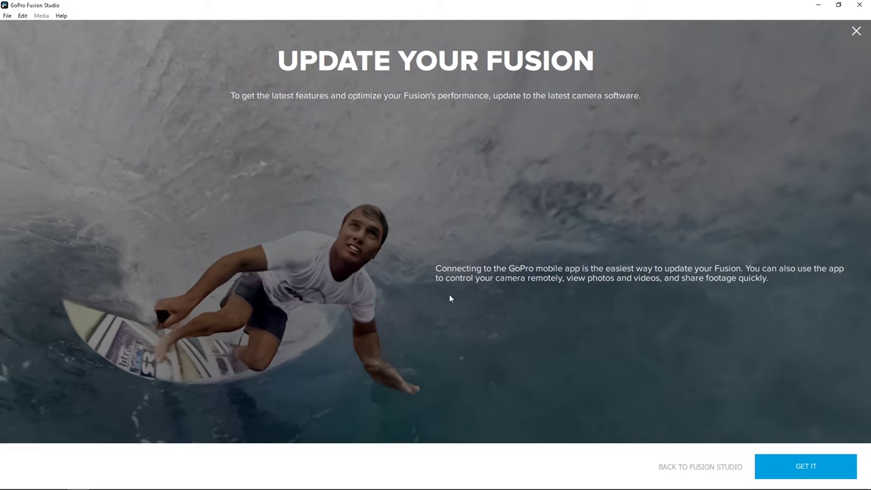
left_click(676, 468)
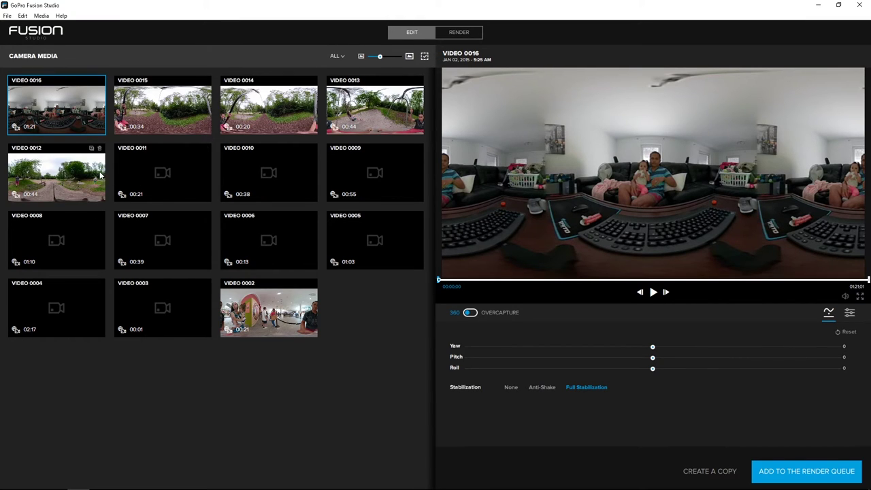
Preview VIDEO 0015, 0014, 0011, 0003 and 0004, then settle on the park bench clip VIDEO 0009.
left_click(155, 120)
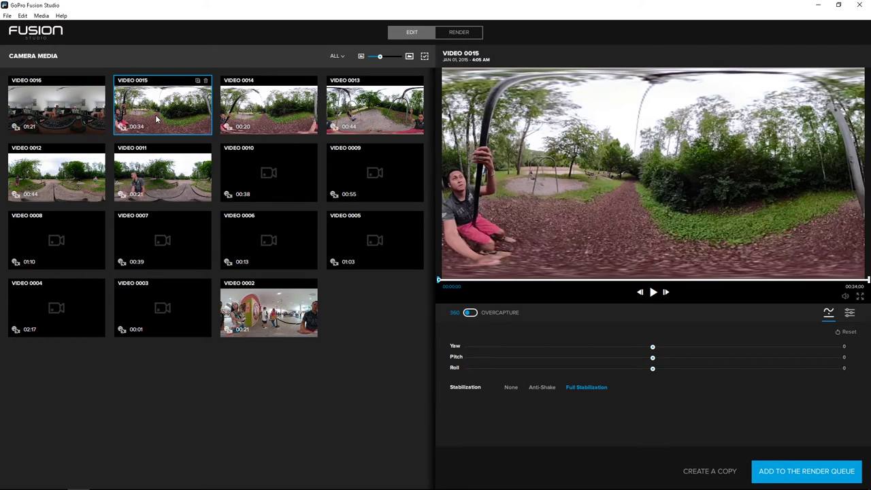
left_click(222, 118)
left_click(169, 180)
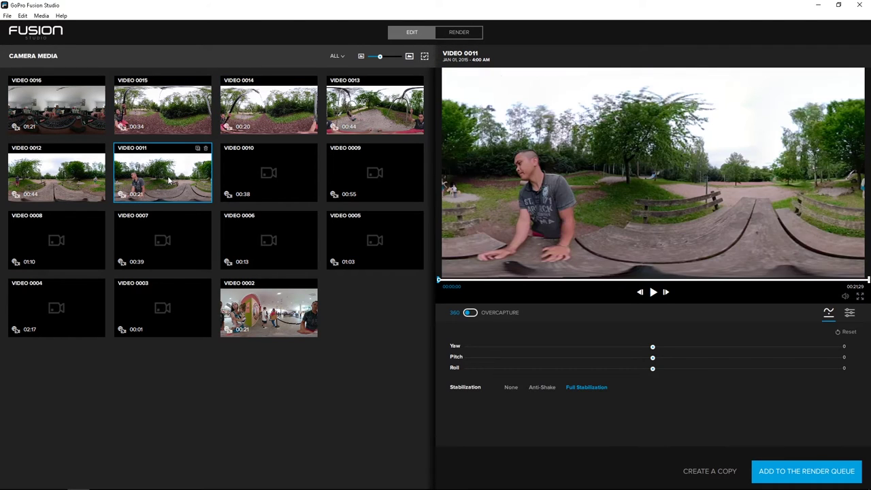
left_click(148, 294)
left_click(59, 306)
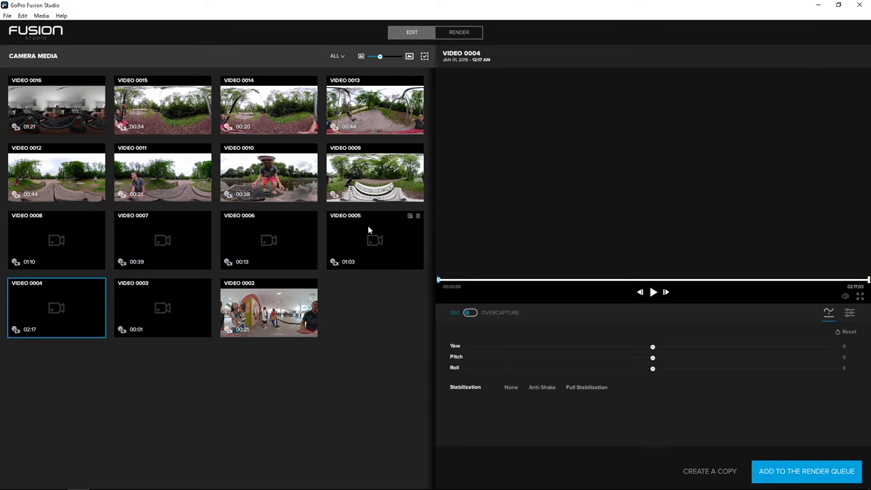
left_click(373, 176)
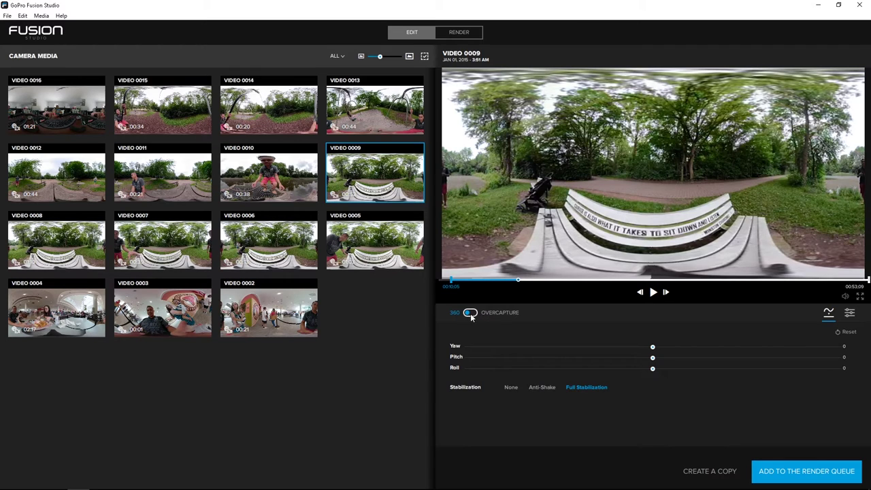
Rotate VIDEO 0009 to 180 yaw, fine-tune it, and set Stabilization to None.
left_click(467, 346)
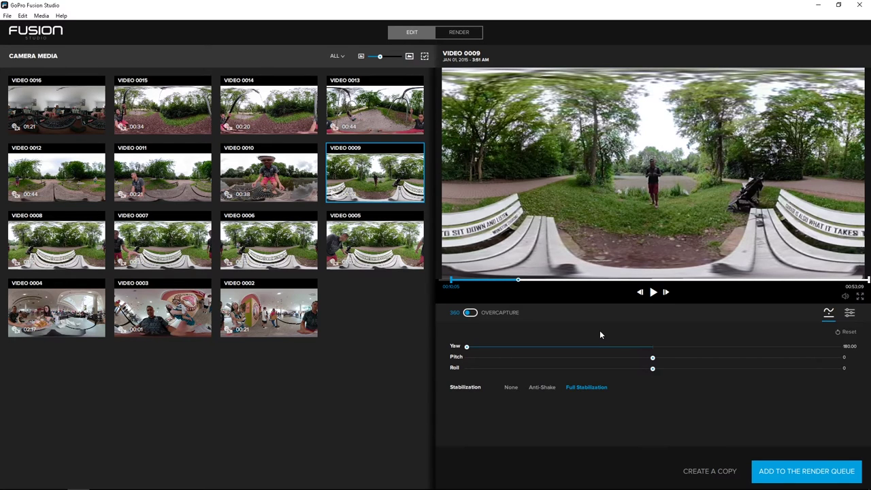
left_click_drag(467, 347, 423, 329)
left_click(511, 387)
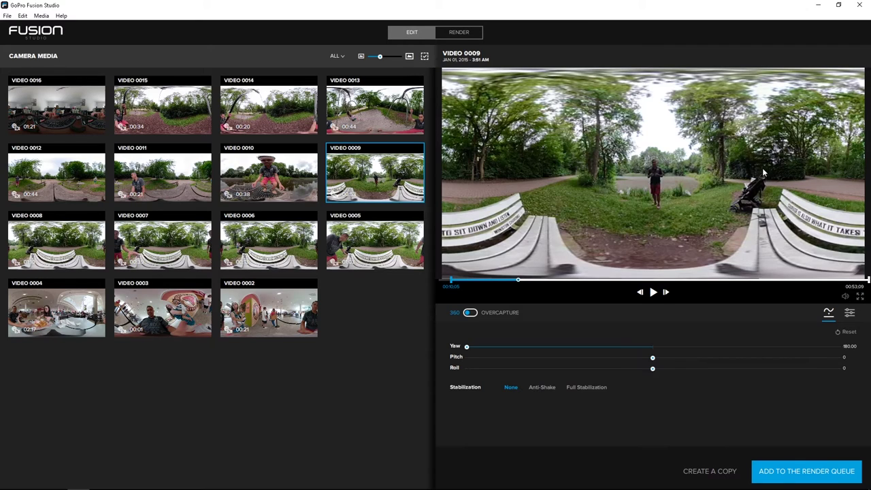
Compare the Flat colour profile, keep GoPro, and add VIDEO 0009 to the render queue.
left_click(850, 313)
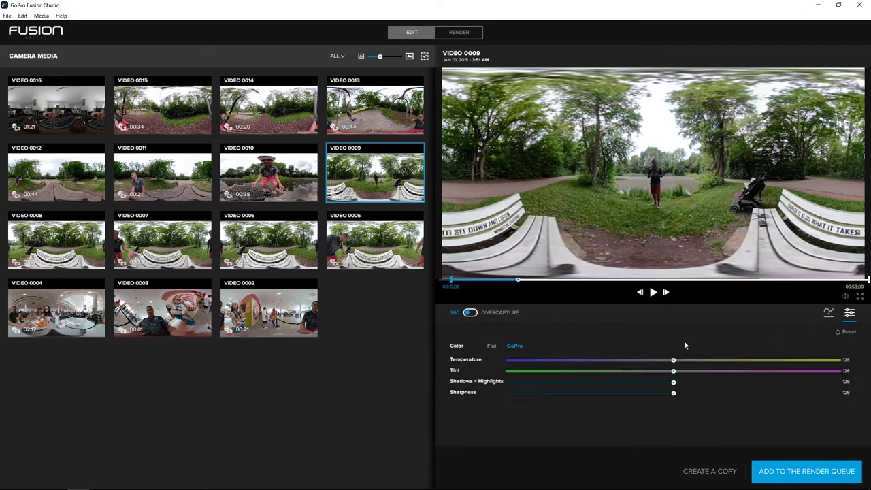
left_click(491, 346)
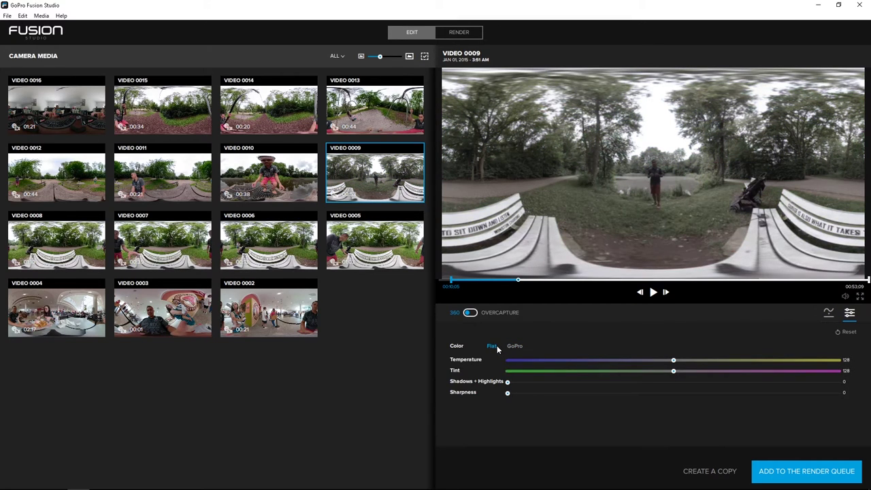
left_click(510, 351)
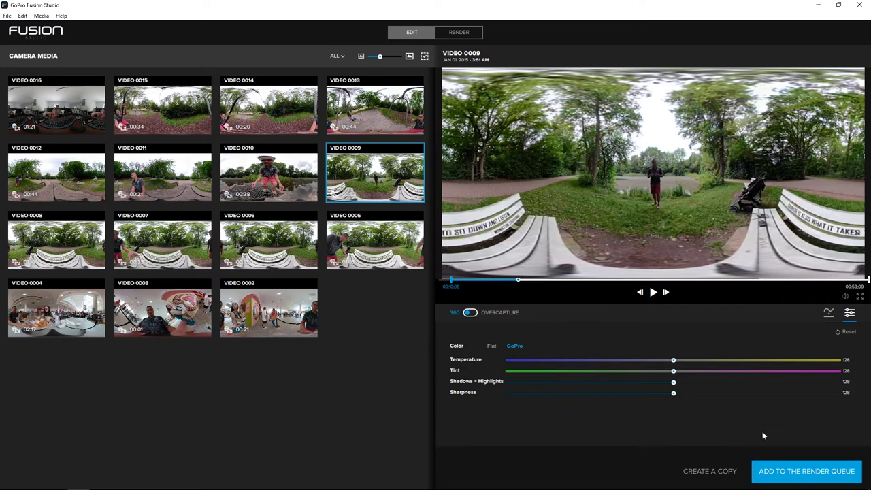
left_click(782, 470)
mouse_move(513, 230)
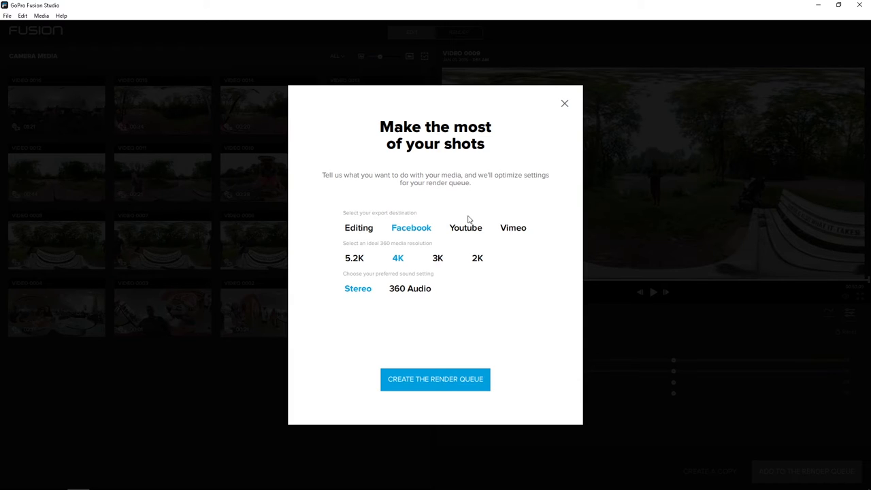
Queue VIDEO 0009 as Editing, 5.2K, Stereo, then minimize Fusion Studio and bring up DaVinci Resolve.
left_click(350, 232)
left_click(359, 262)
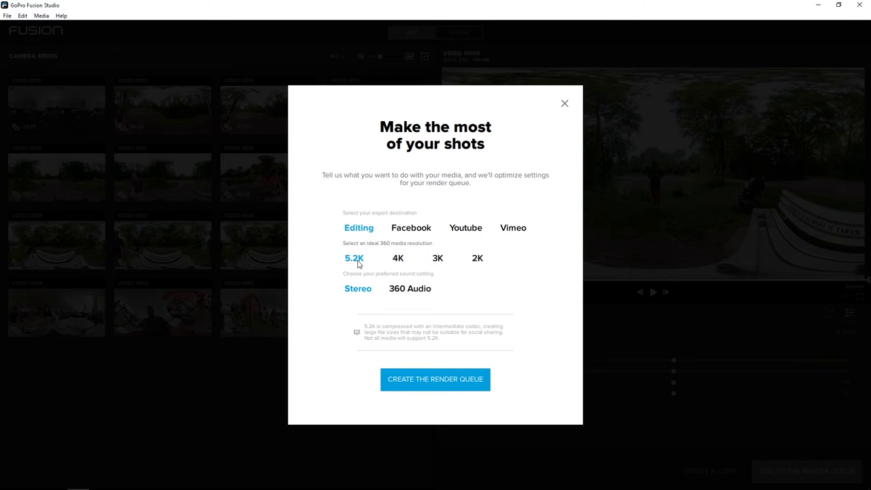
left_click(360, 293)
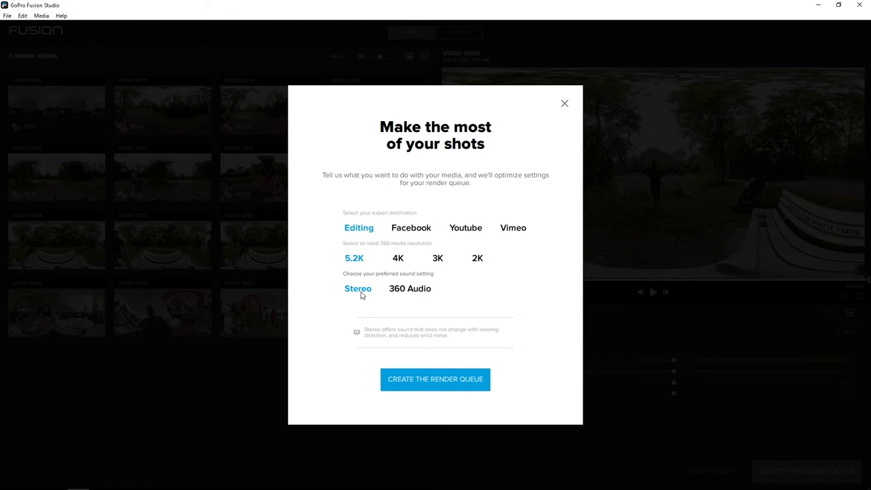
left_click(400, 381)
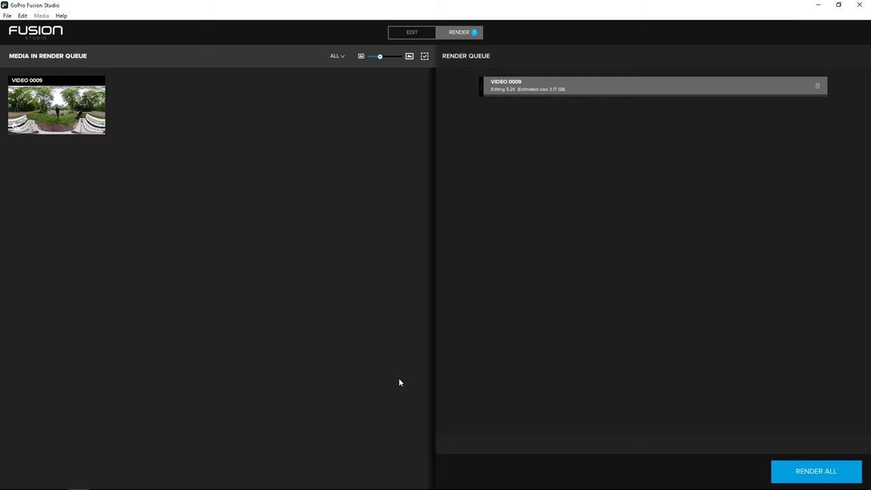
left_click(816, 6)
left_click(160, 480)
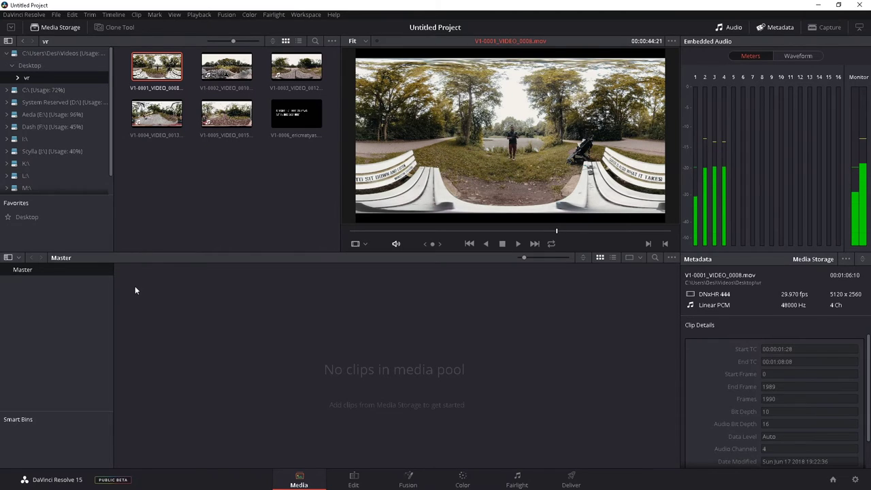
Add V1-0001_VIDEO_0008.mov to the Media Pool, keep the frame rate, and set timeline resolution 5120 x 2560.
left_click_drag(135, 291, 169, 307)
left_click(453, 278)
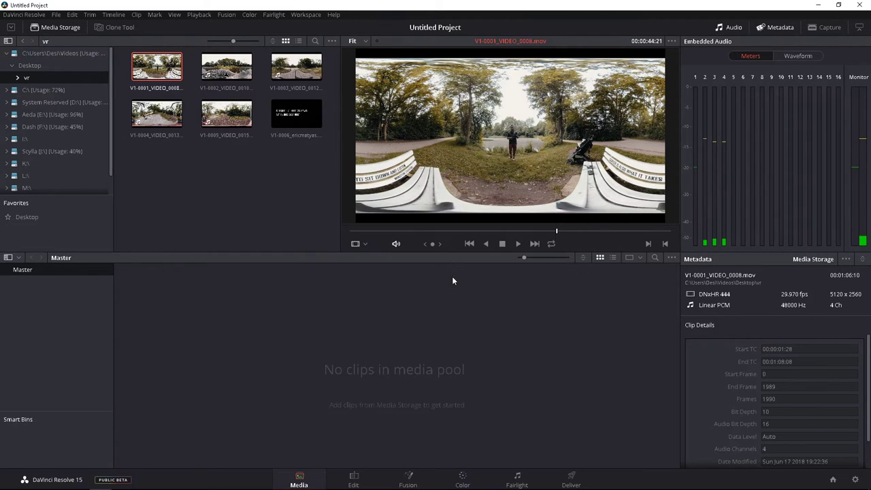
left_click(854, 480)
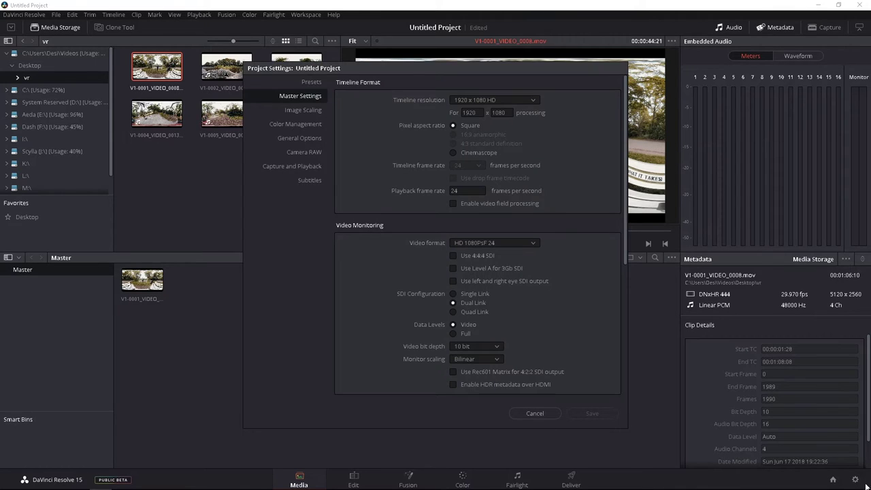
left_click(473, 113)
type("5120")
key("Tab")
type("2560")
left_click(582, 411)
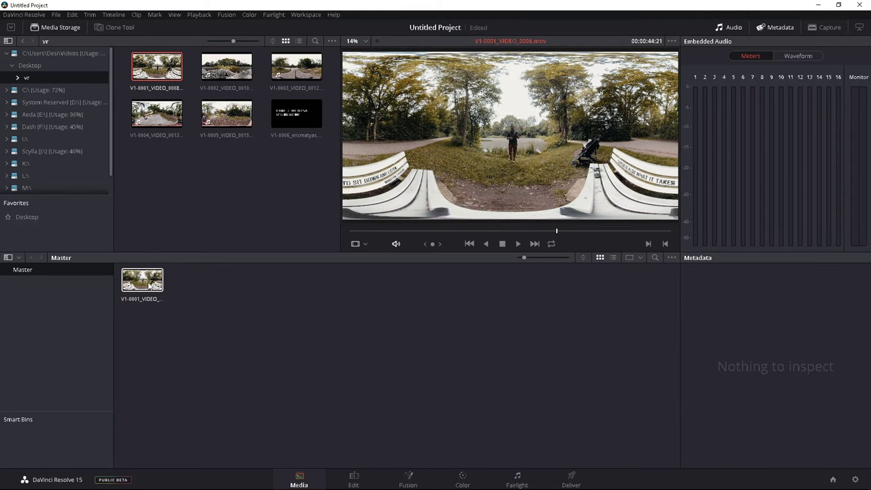
Create Timeline 1 from V1-0001_VIDEO_0008.mov using the clip's context menu.
right_click(148, 286)
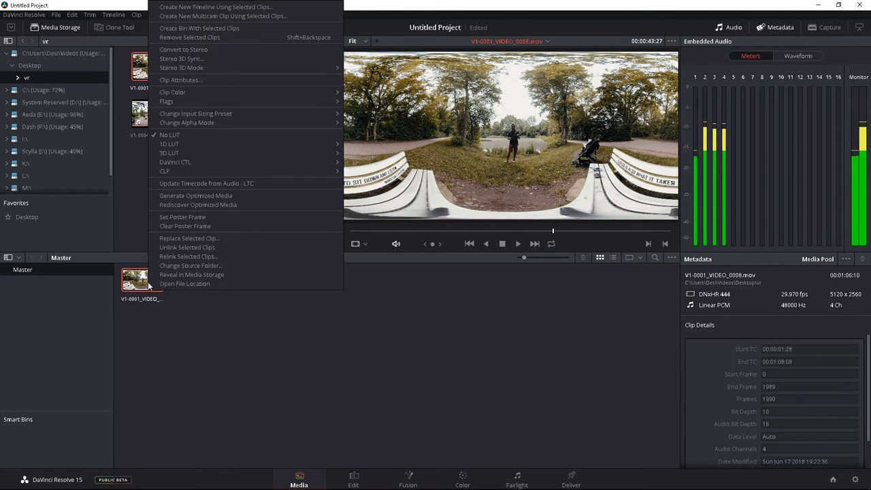
left_click(243, 11)
left_click(410, 202)
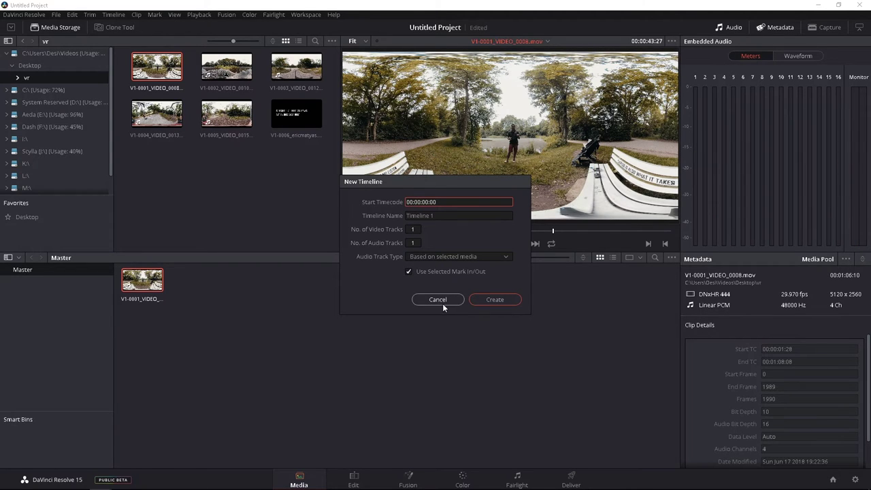
left_click(491, 299)
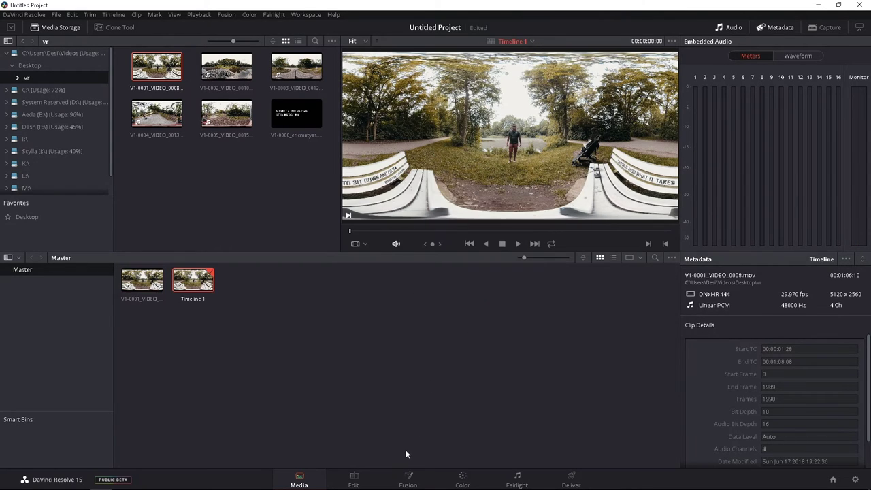
On the Edit page, zoom in and trim the clip's end down to about two seconds.
left_click(360, 475)
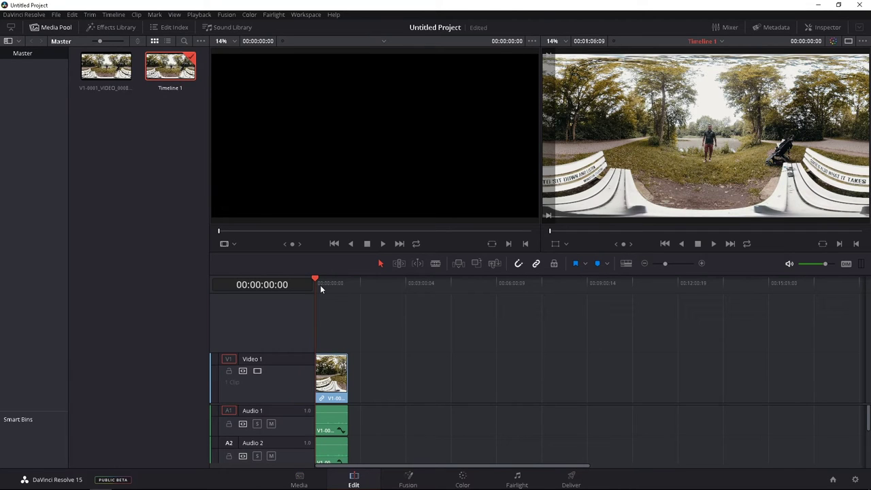
left_click_drag(320, 284, 327, 285)
key("ctrl+equal")
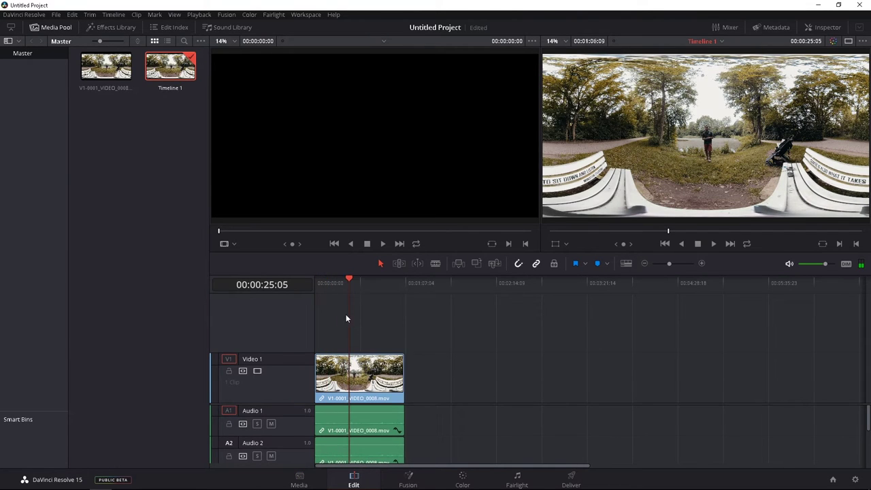
key("ctrl+equal")
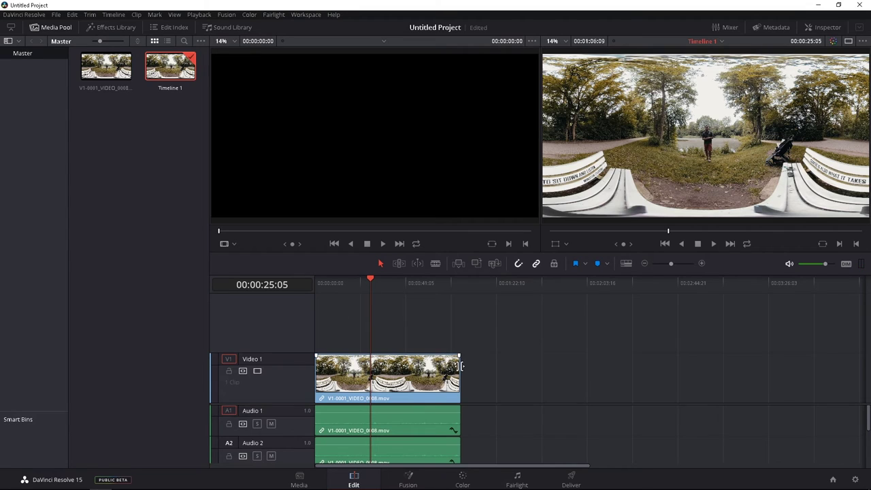
left_click_drag(461, 366, 334, 364)
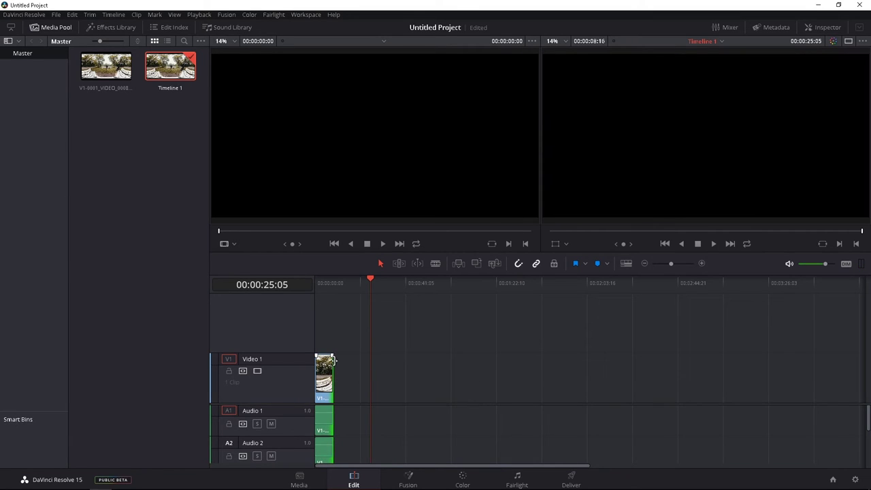
key("ctrl+equal")
key("ctrl+equal")
key("ctrl+equal")
left_click(348, 305)
key("Home")
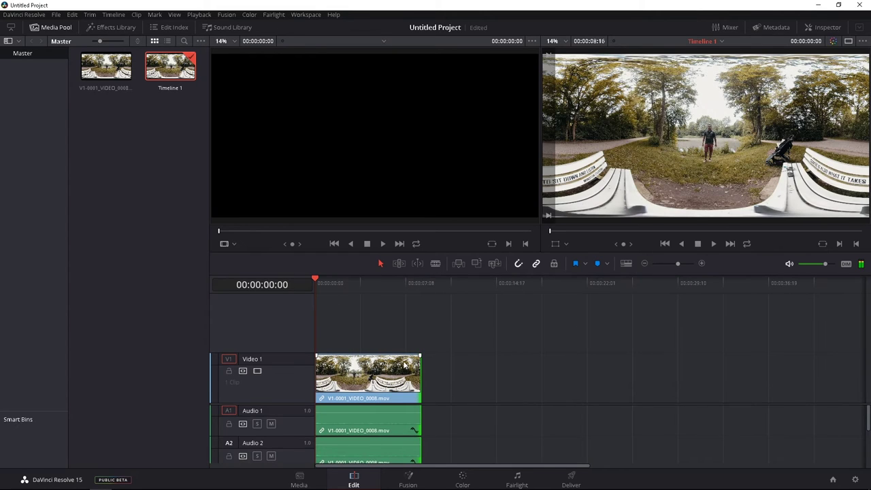
left_click_drag(420, 367, 338, 367)
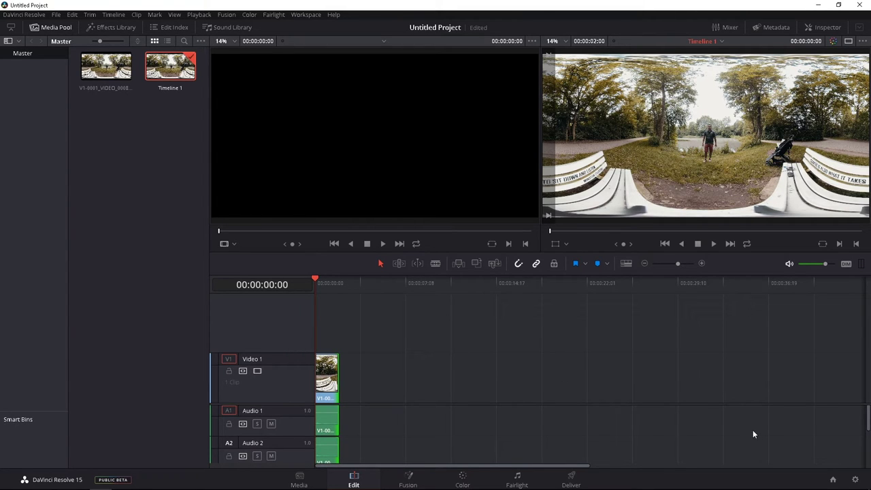
Set the Master Settings playback frame rate to 30 and save the project settings.
left_click(855, 480)
left_click(479, 194)
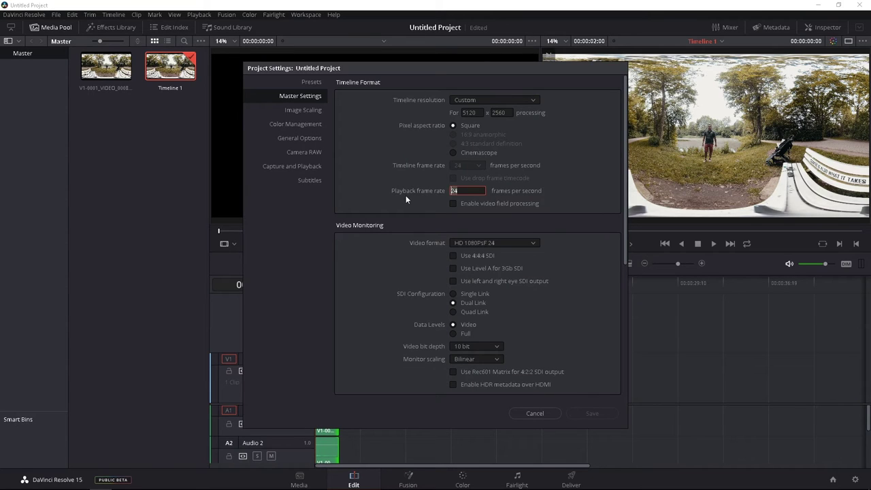
type("30")
key("Return")
left_click(590, 411)
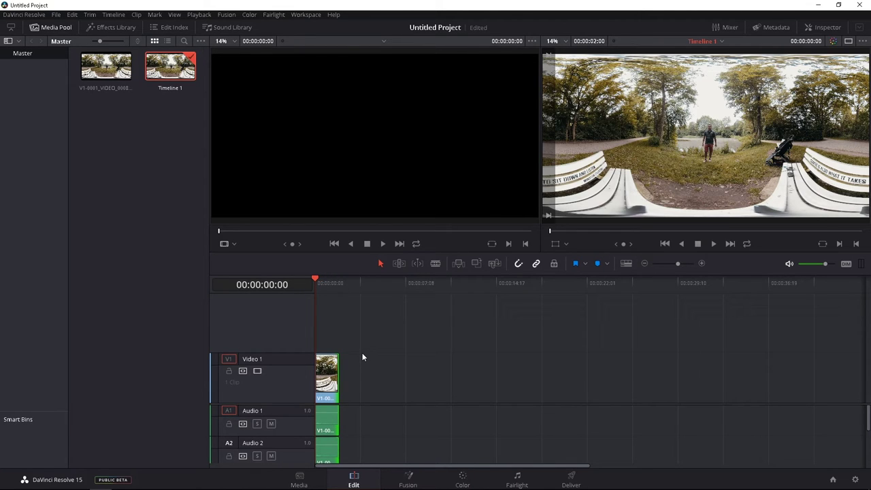
Move from the Color page to the Deliver page to see Timeline 1's render settings.
left_click(462, 478)
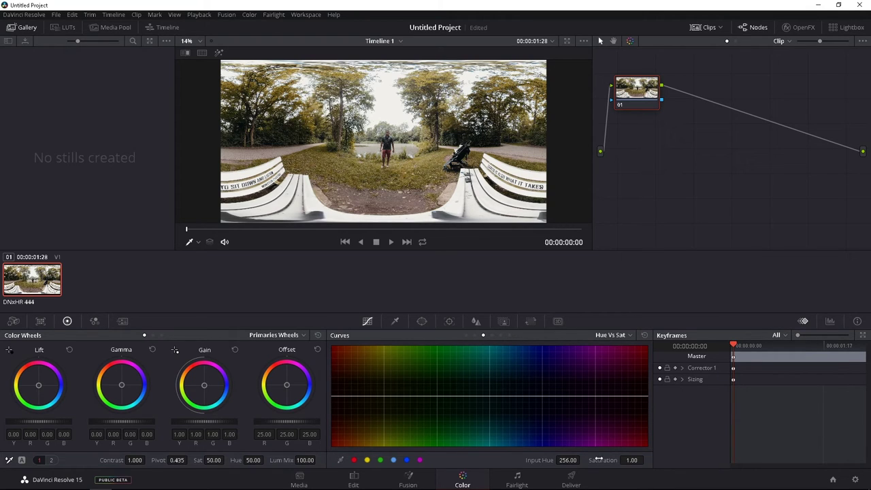
left_click(571, 480)
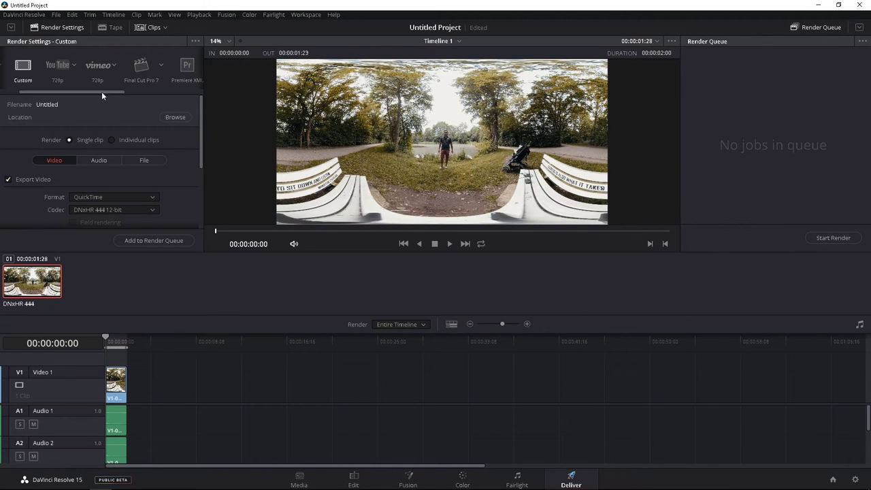
Look over the 360 render preset options and set the output format to MP4.
left_click_drag(102, 91, 23, 91)
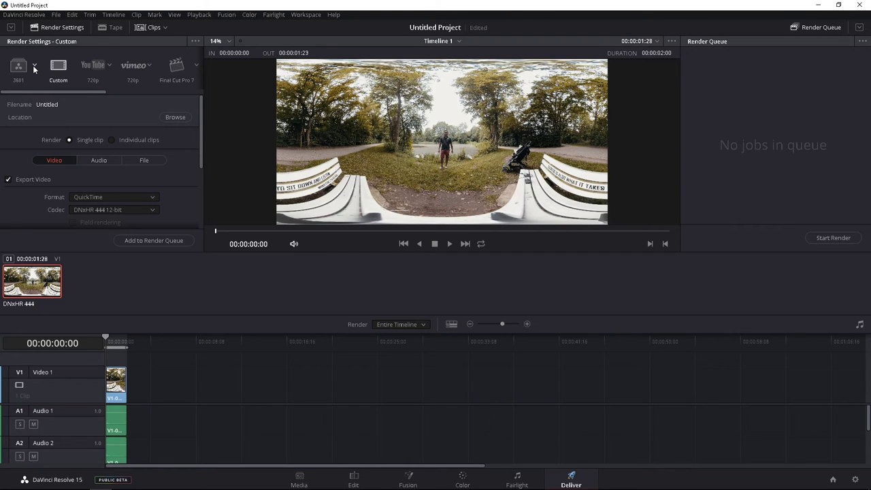
left_click(33, 66)
left_click(60, 68)
left_click(100, 195)
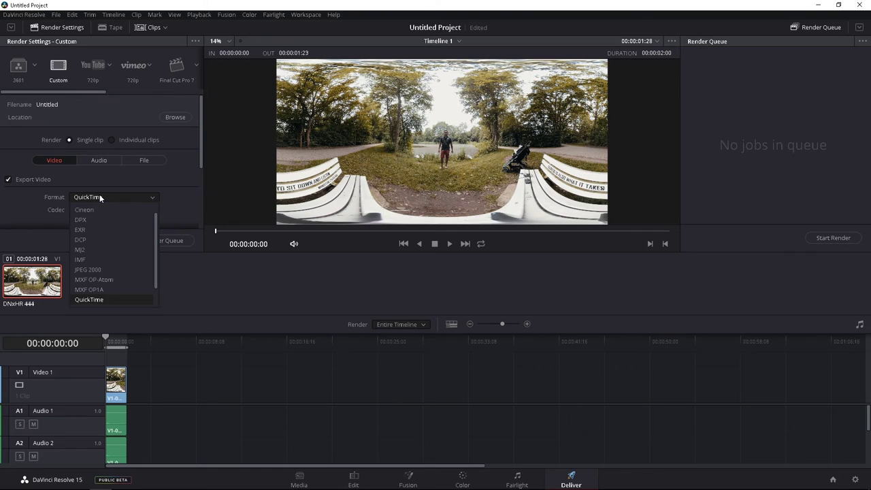
scroll(104, 279, "down", 2)
left_click(98, 285)
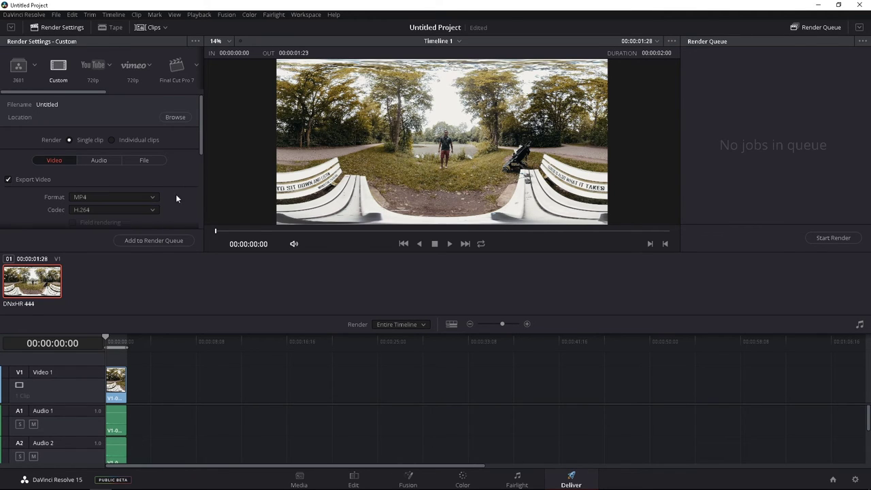
Set the render frame rate to 30 (3:2).
left_click_drag(198, 153, 200, 196)
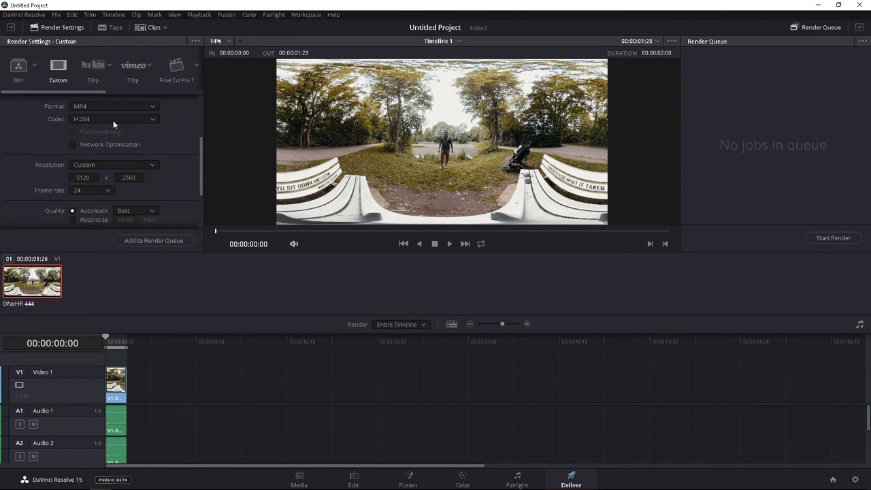
scroll(200, 181, "down", 2)
left_click(107, 162)
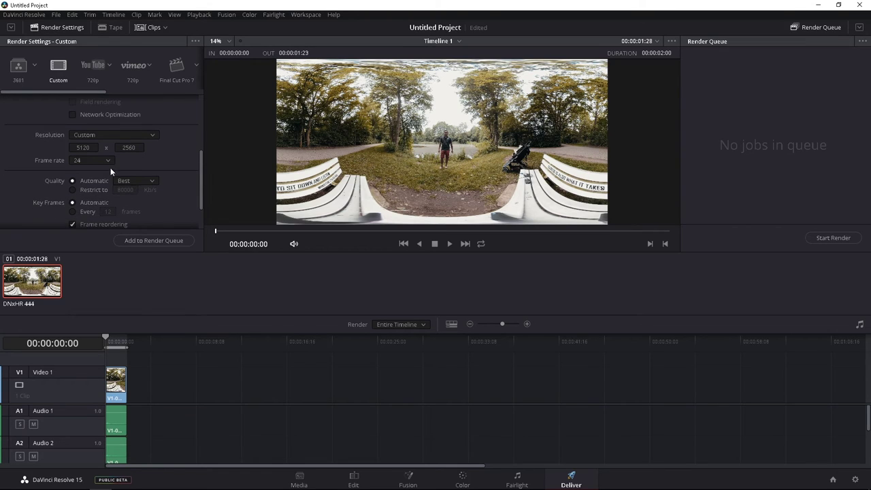
left_click(85, 193)
left_click_drag(200, 181, 200, 151)
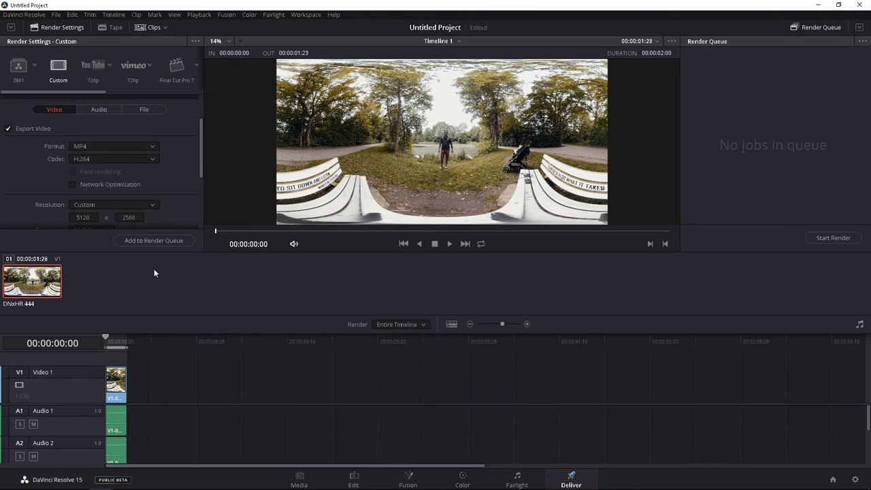
Set the render destination to the vr folder under Videos > Desktop.
left_click(157, 241)
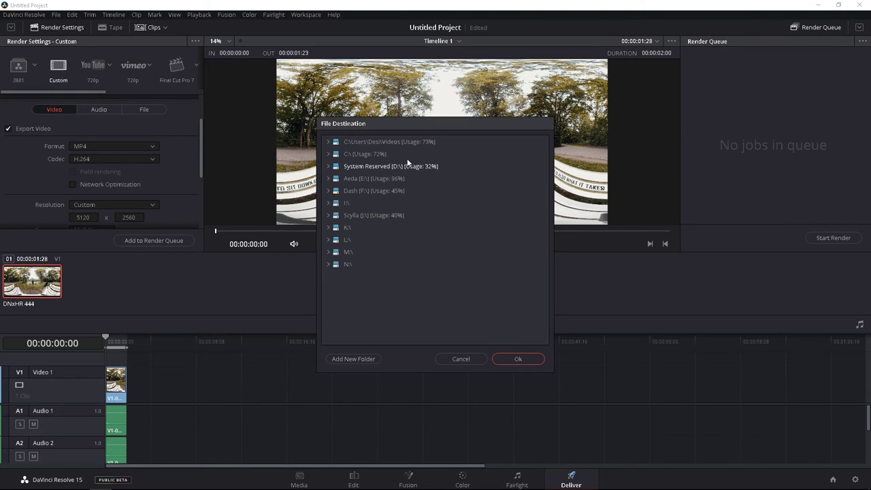
double_click(350, 144)
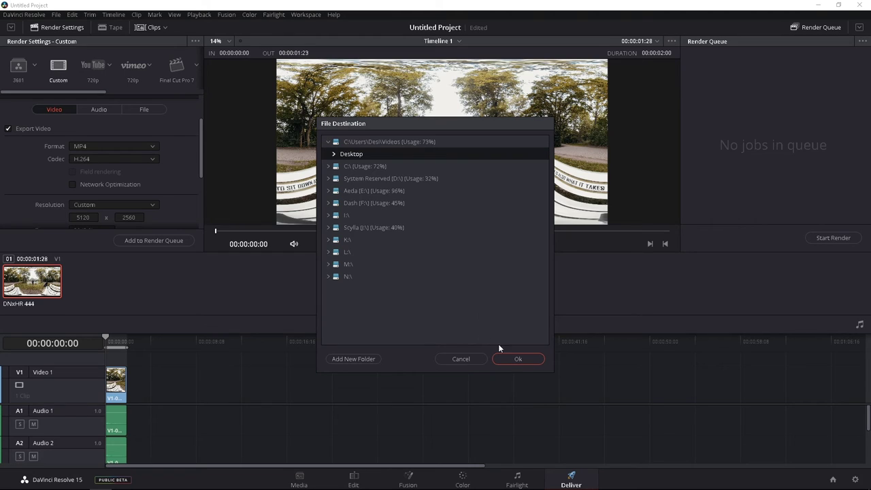
double_click(359, 156)
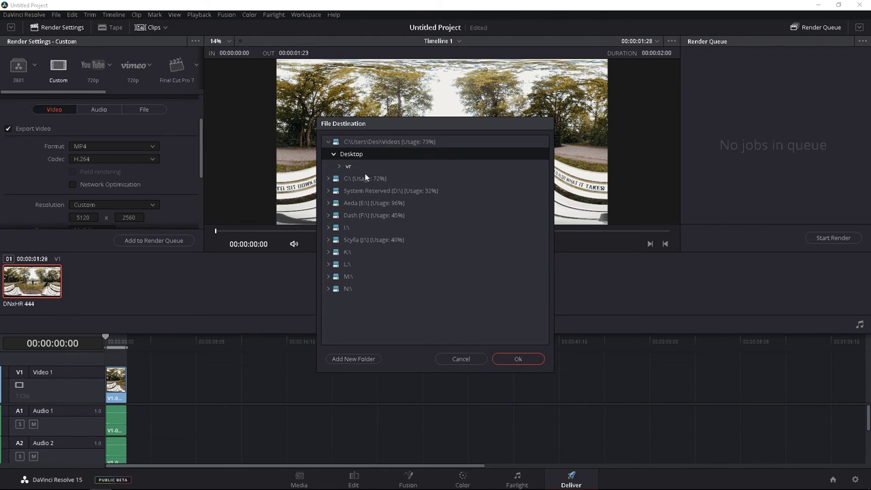
double_click(354, 165)
left_click(517, 359)
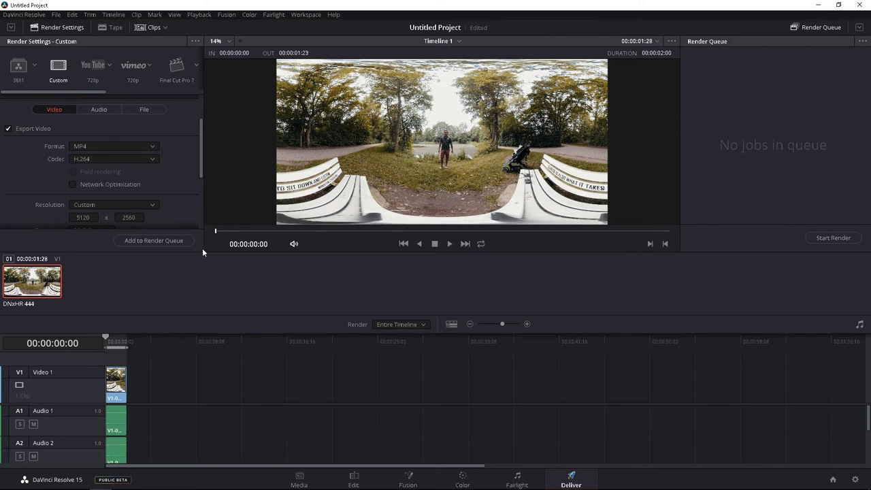
Queue the 5120x2560 export, start rendering, and dismiss the 'Recording Failed' error.
double_click(152, 240)
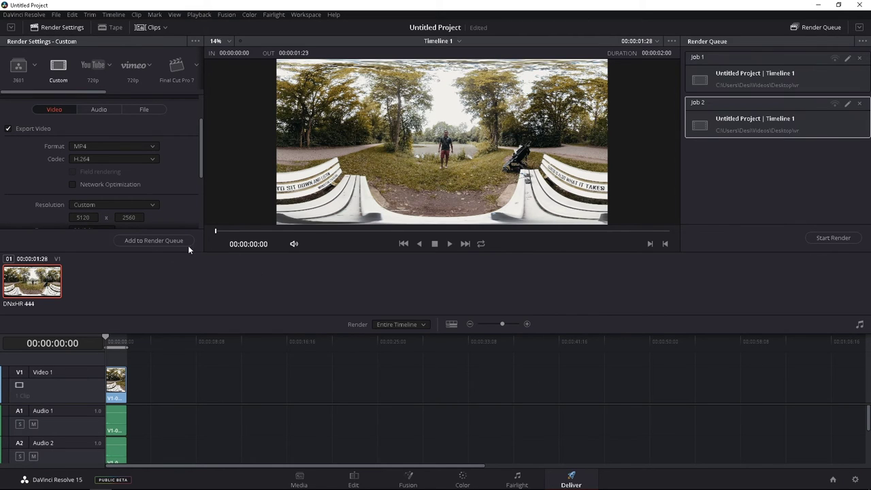
left_click(819, 238)
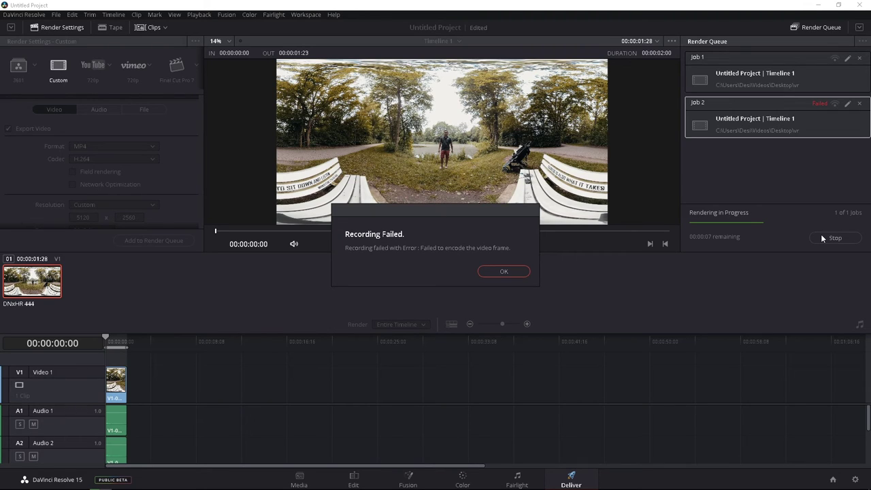
left_click(500, 270)
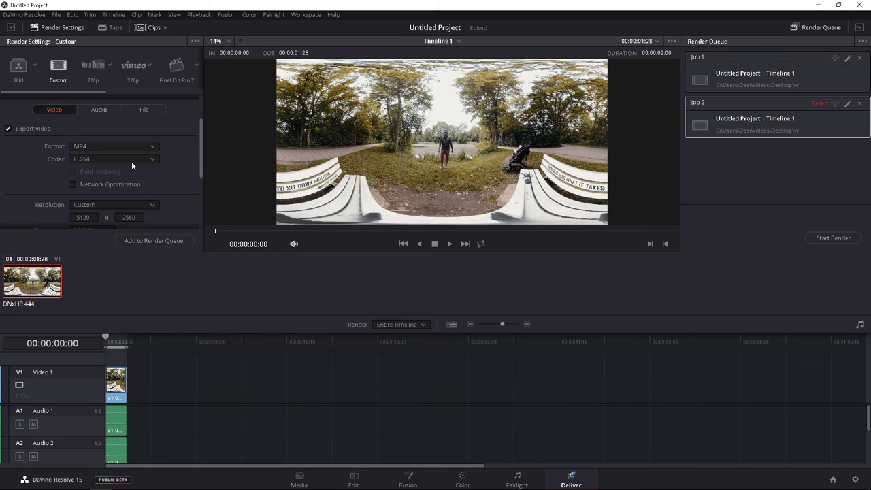
Clear all jobs from the render queue.
left_click(859, 58)
left_click(859, 57)
scroll(86, 145, "up", 2)
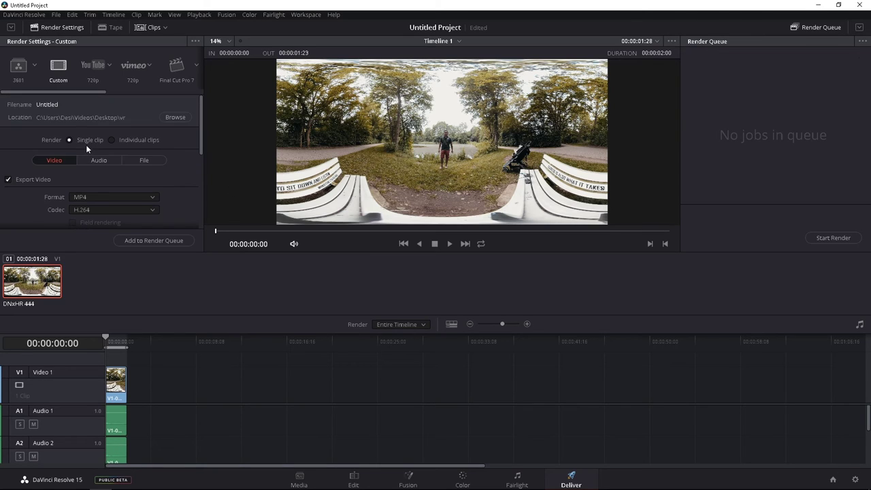
scroll(121, 183, "down", 1)
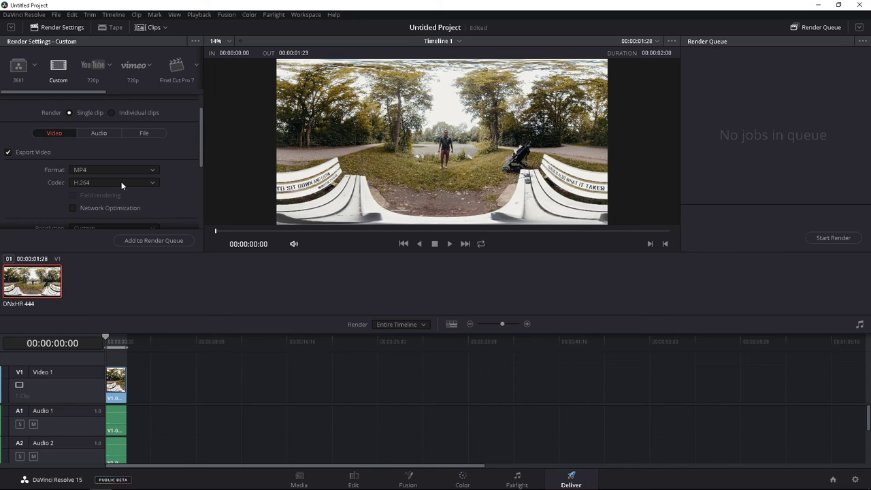
Set the output format to QuickTime with the DNxHR 444 10-bit codec.
left_click(96, 171)
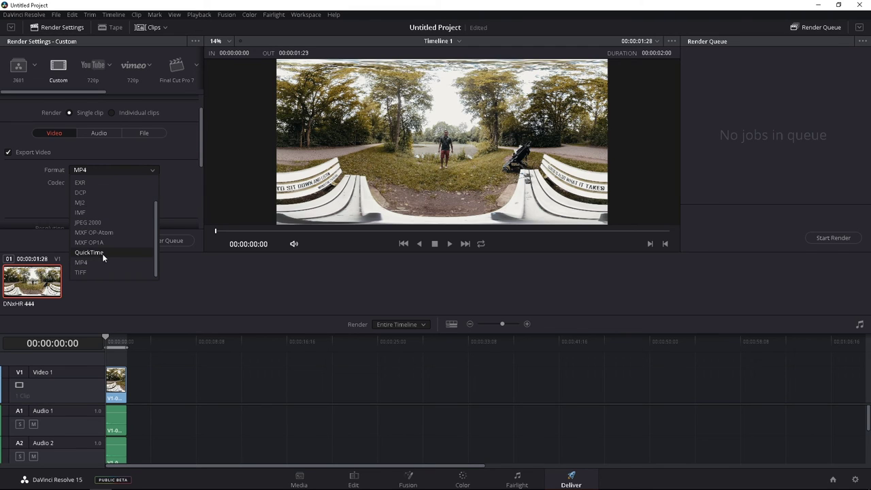
left_click(102, 252)
left_click(98, 182)
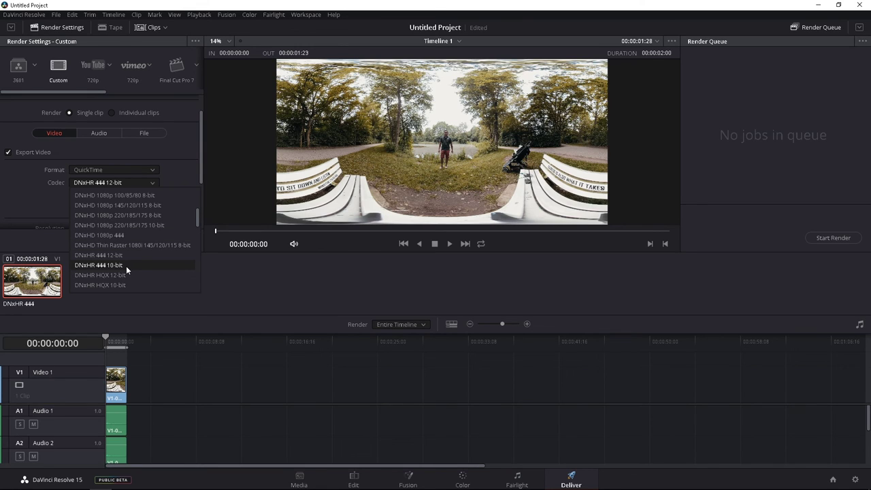
left_click(126, 265)
left_click_drag(200, 172, 173, 200)
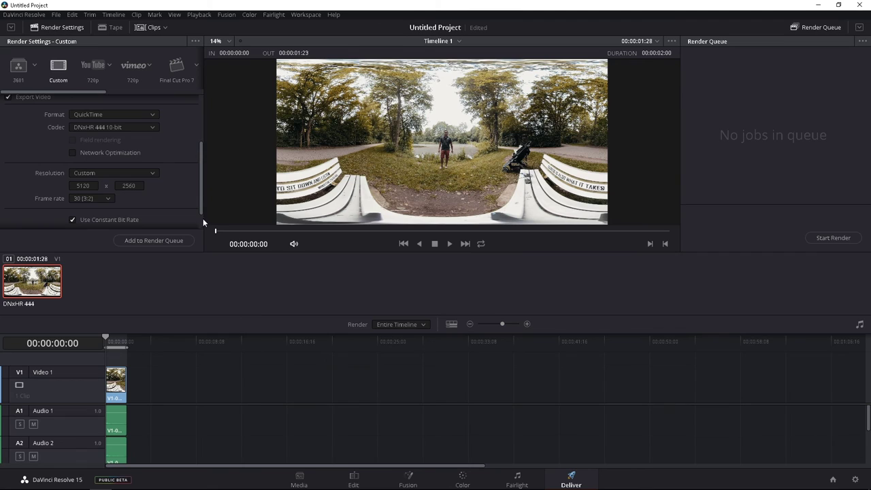
Expand Advanced Settings and set Data Levels to Full.
scroll(203, 201, "down", 1)
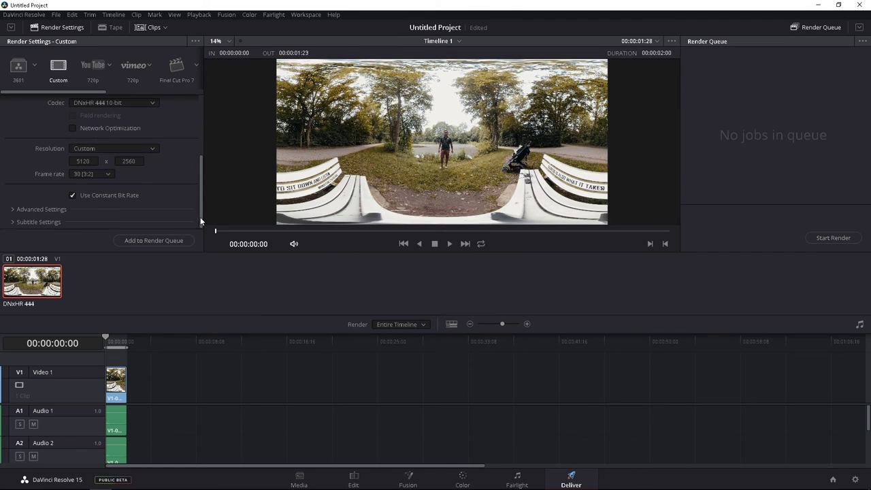
left_click(27, 209)
scroll(105, 201, "down", 2)
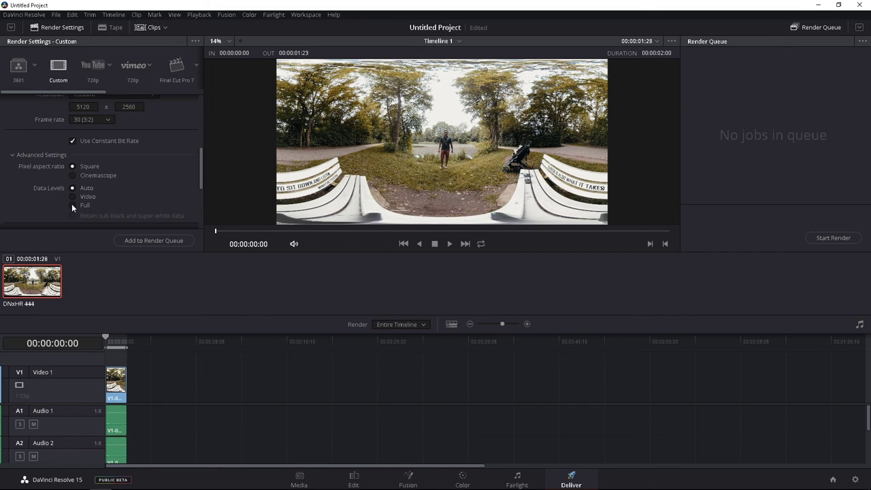
left_click_drag(198, 172, 200, 196)
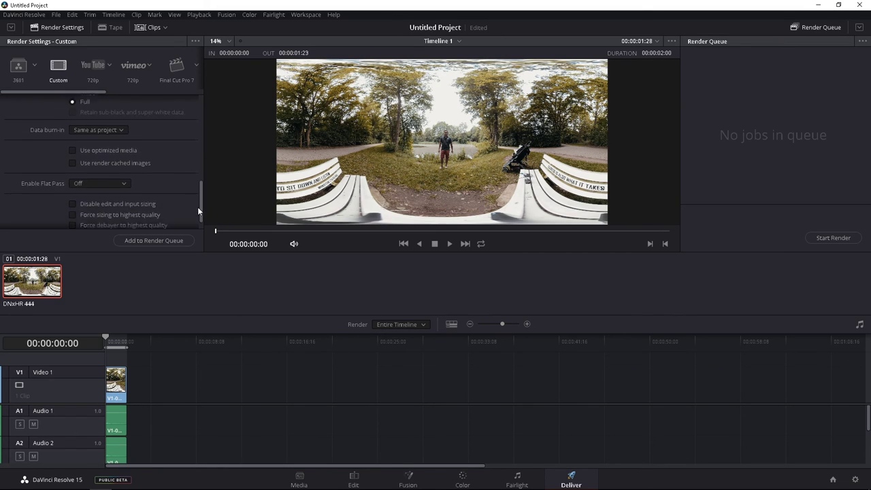
left_click_drag(198, 211, 194, 121)
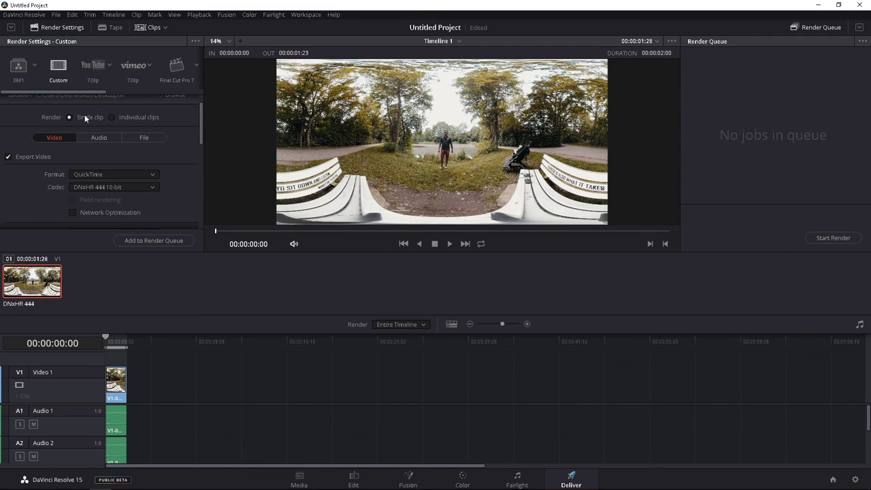
Set the output file's custom name to test1.
left_click(86, 134)
left_click(130, 133)
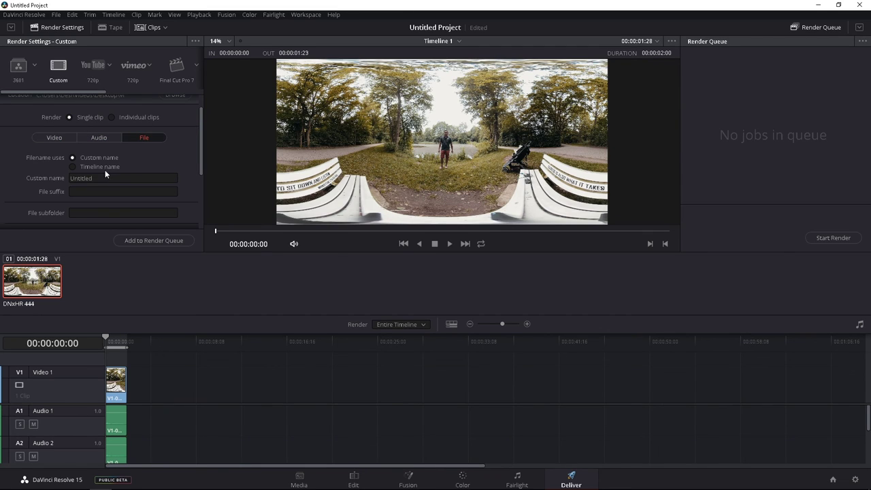
left_click(47, 176)
type("test1")
left_click(101, 137)
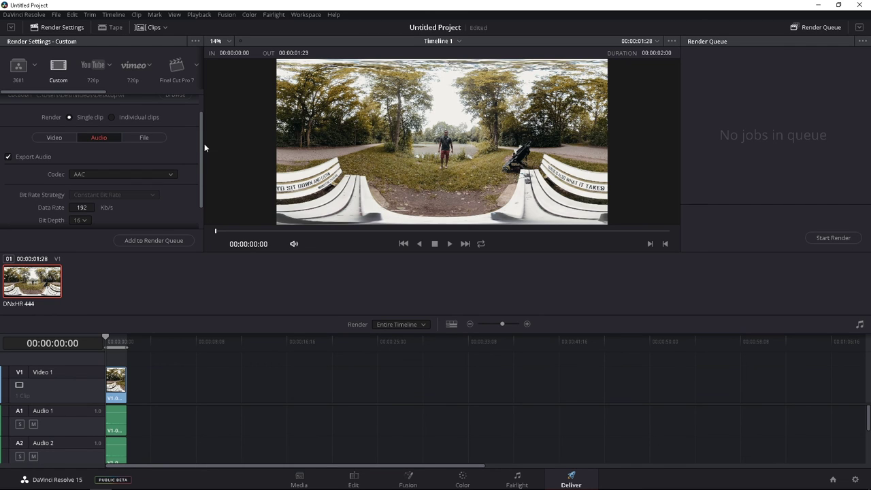
left_click_drag(201, 153, 201, 178)
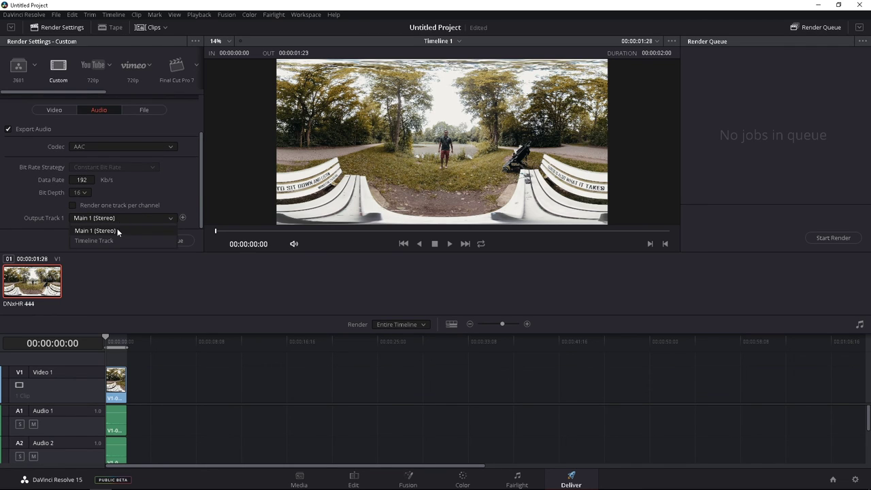
Add the test1 job to the render queue and render it.
left_click(153, 240)
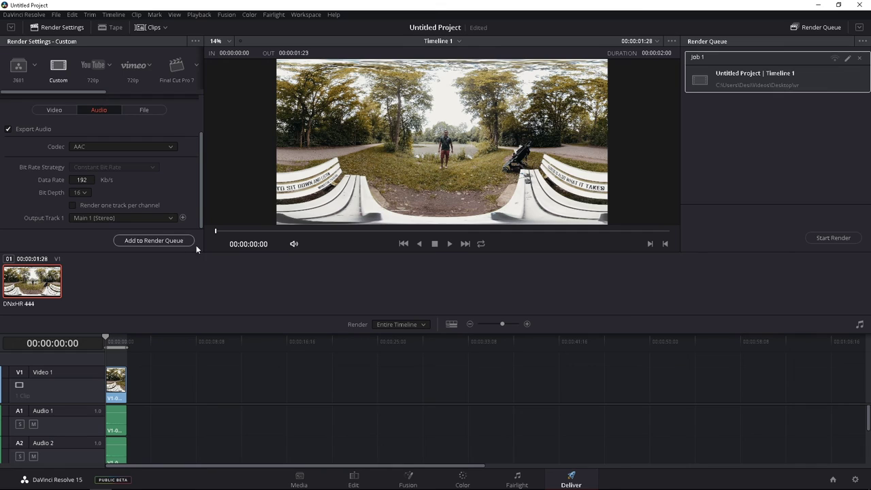
left_click(833, 238)
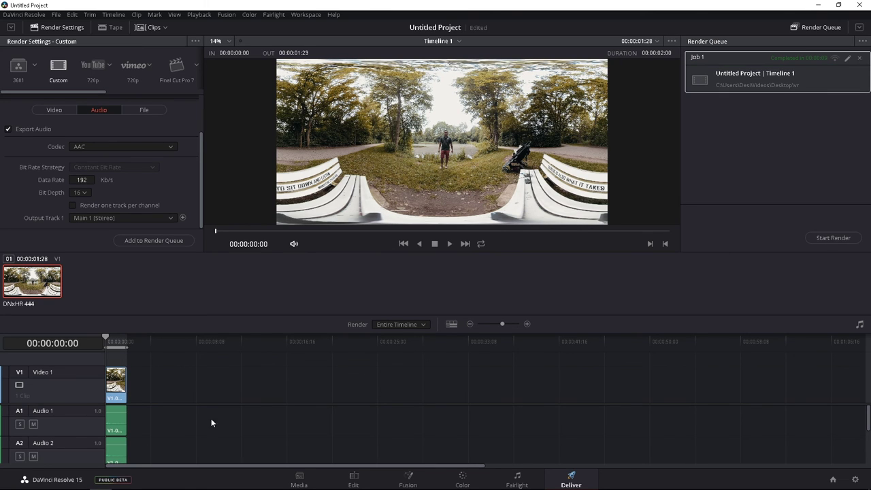
left_click(63, 485)
Browse in File Explorer to the Videos > Desktop > vr folder.
left_click(34, 238)
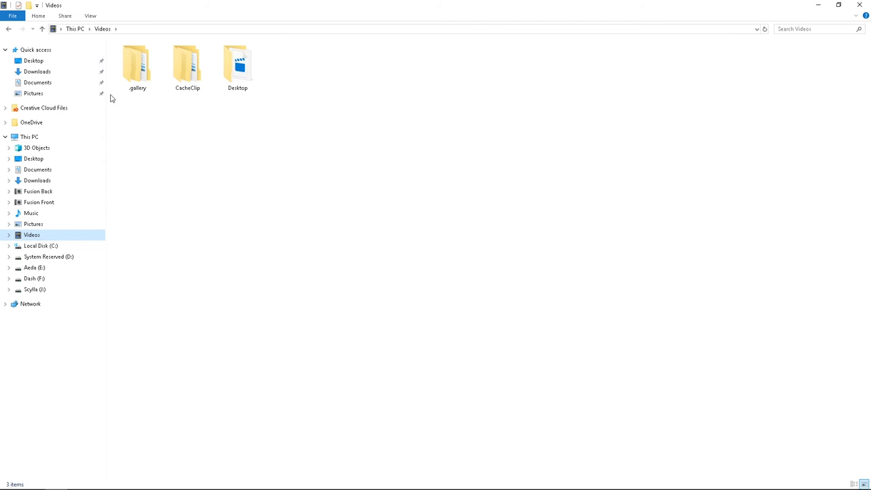
double_click(236, 68)
left_click(140, 67)
double_click(140, 66)
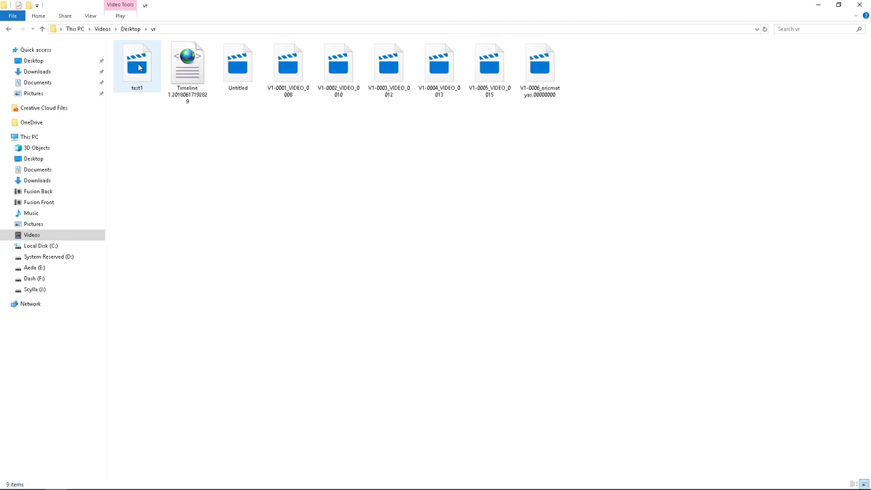
Check test1's Properties: 5120x2560 at 30 fps on Details, 658 MB on General.
right_click(139, 67)
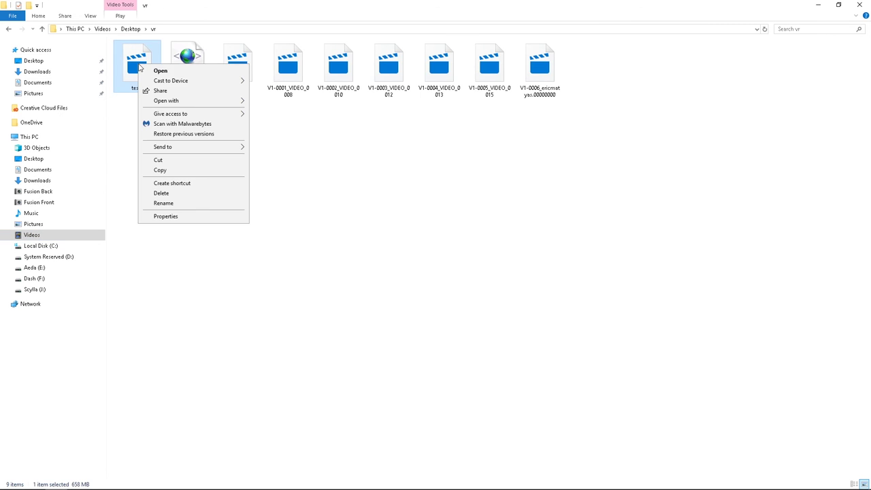
left_click(164, 216)
left_click(200, 86)
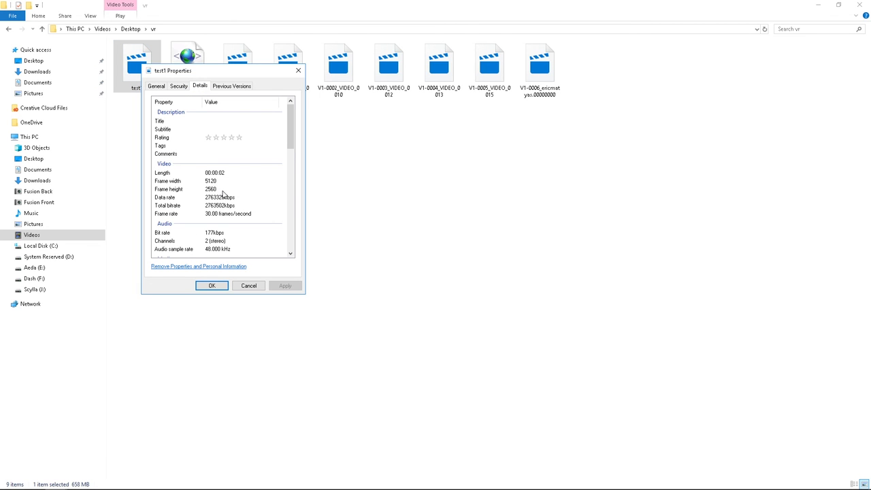
left_click_drag(177, 70, 174, 89)
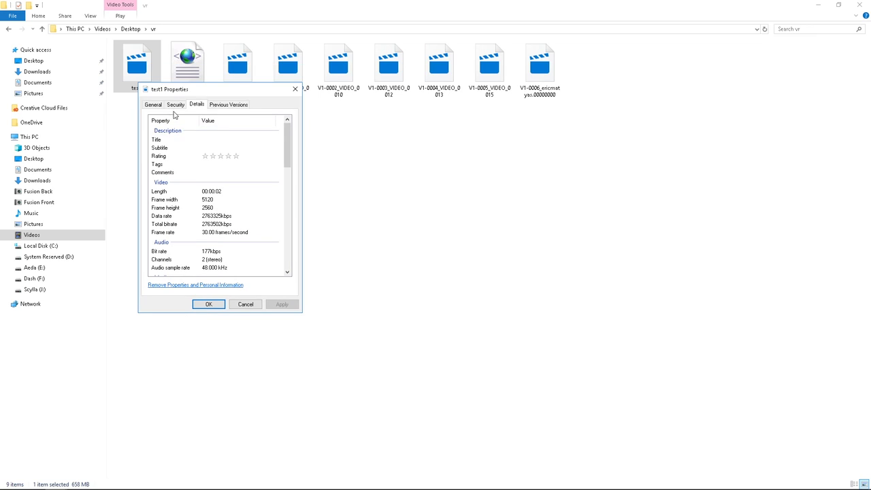
left_click(154, 105)
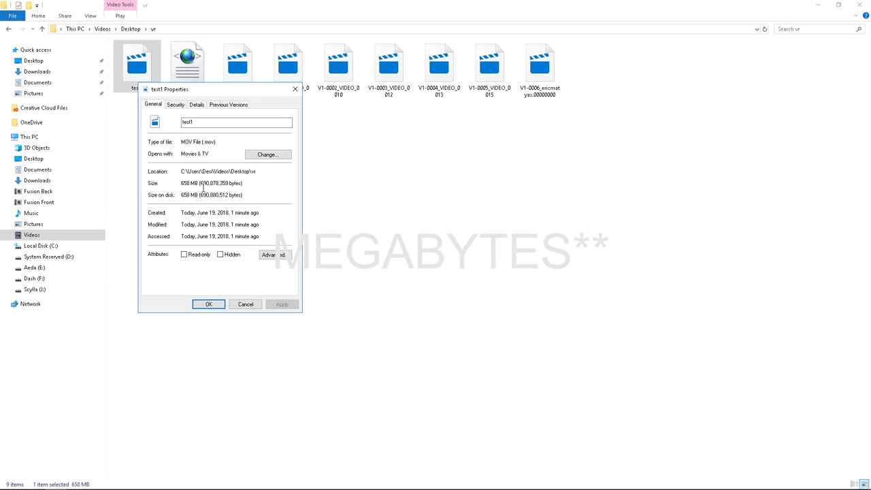